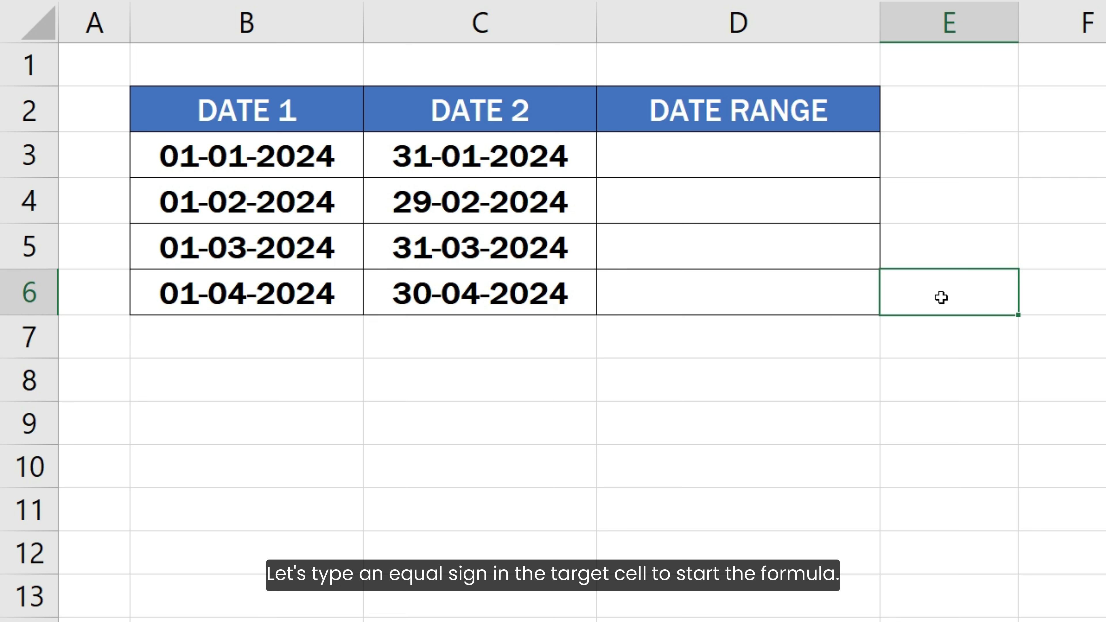
- Start a formula in D3 that formats the first date as month and day: =TEXT(B3, "mmm dd")
{"action": "left_click", "coordinate": [751, 165]}
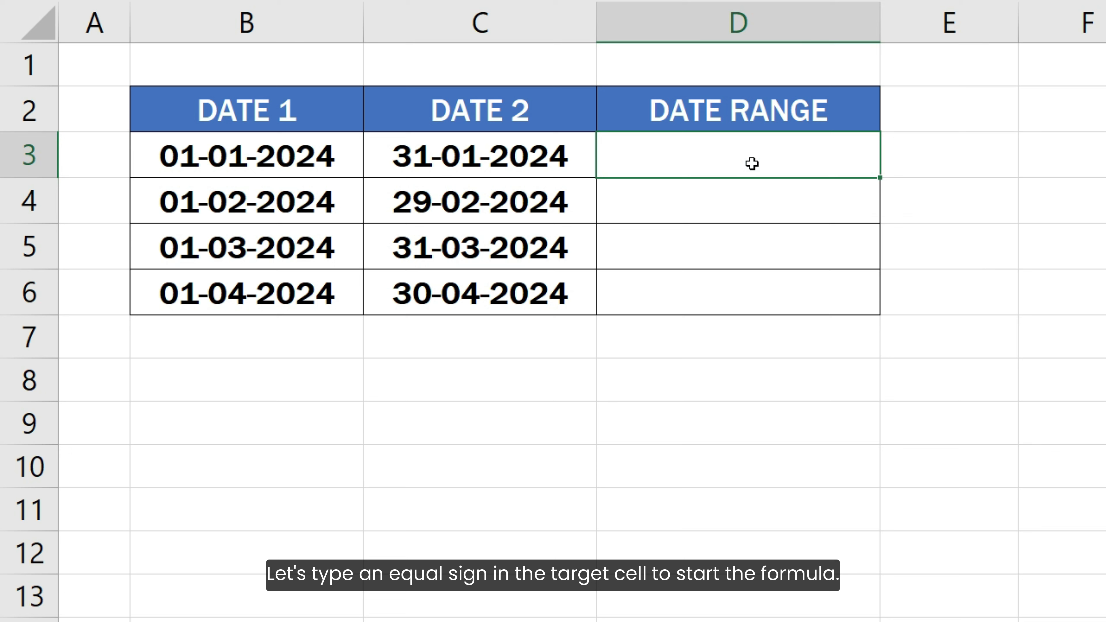
{"action": "type", "text": "=TEXT("}
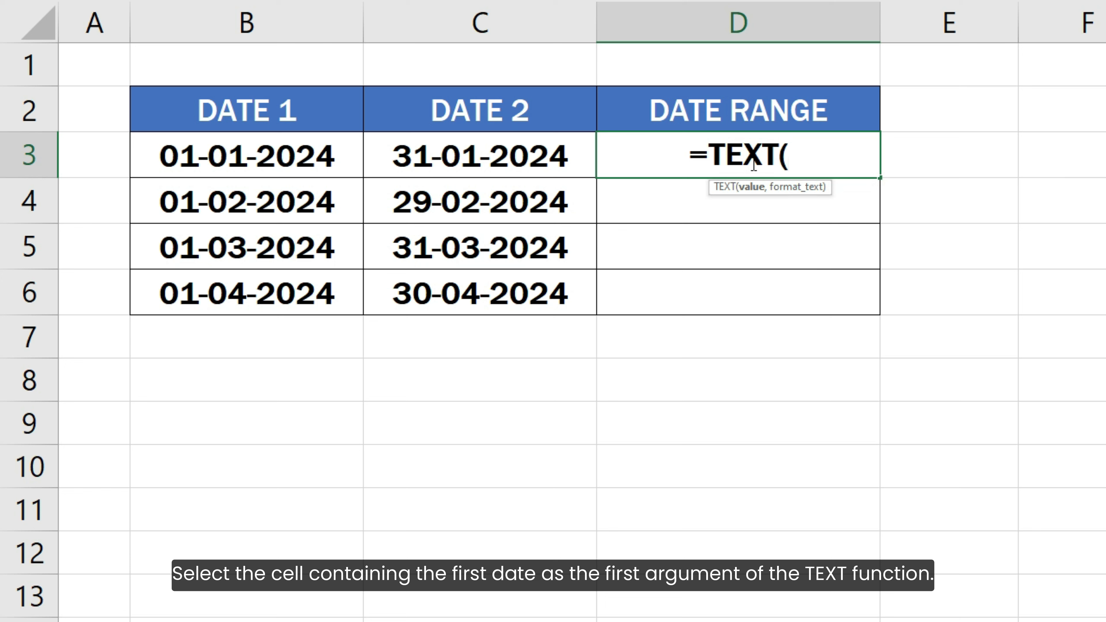
{"action": "left_click", "coordinate": [296, 148]}
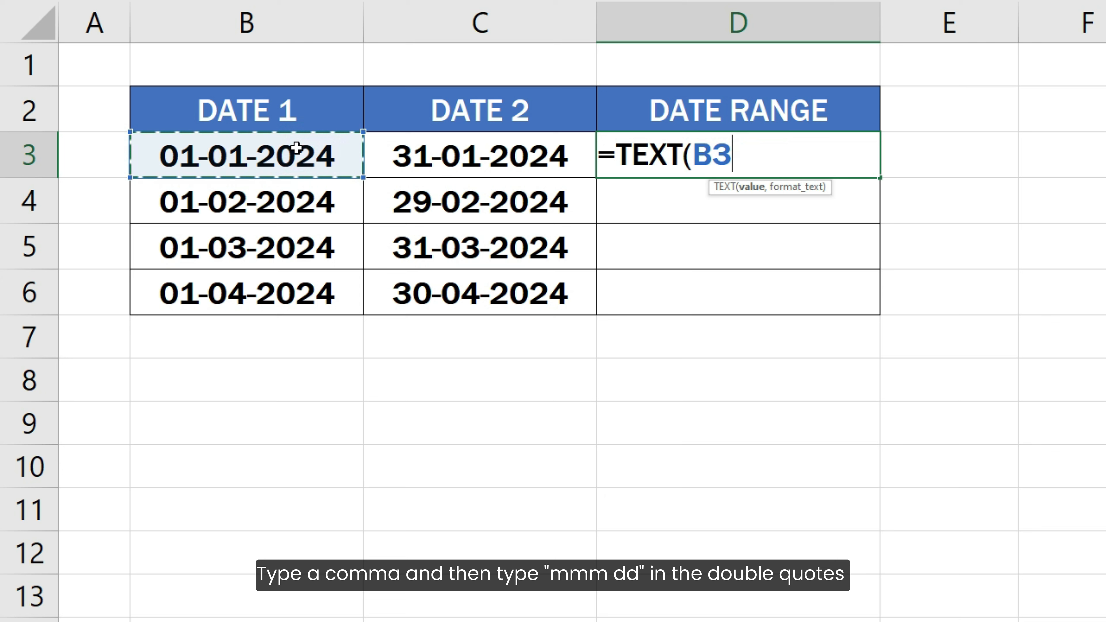
{"action": "type", "text": ", \""}
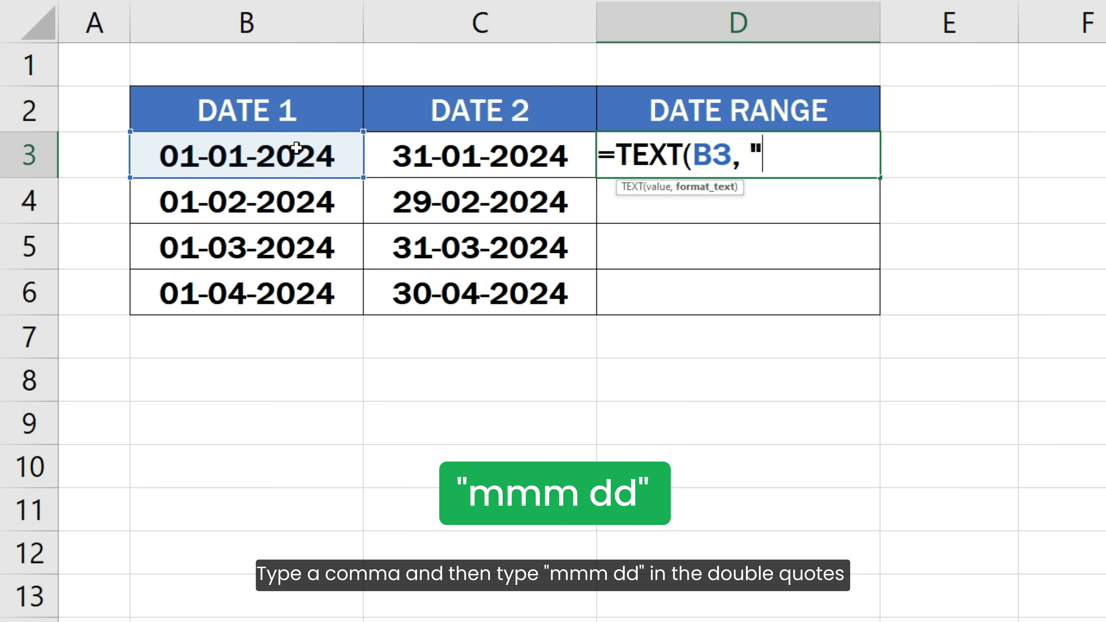
{"action": "type", "text": "mmm"}
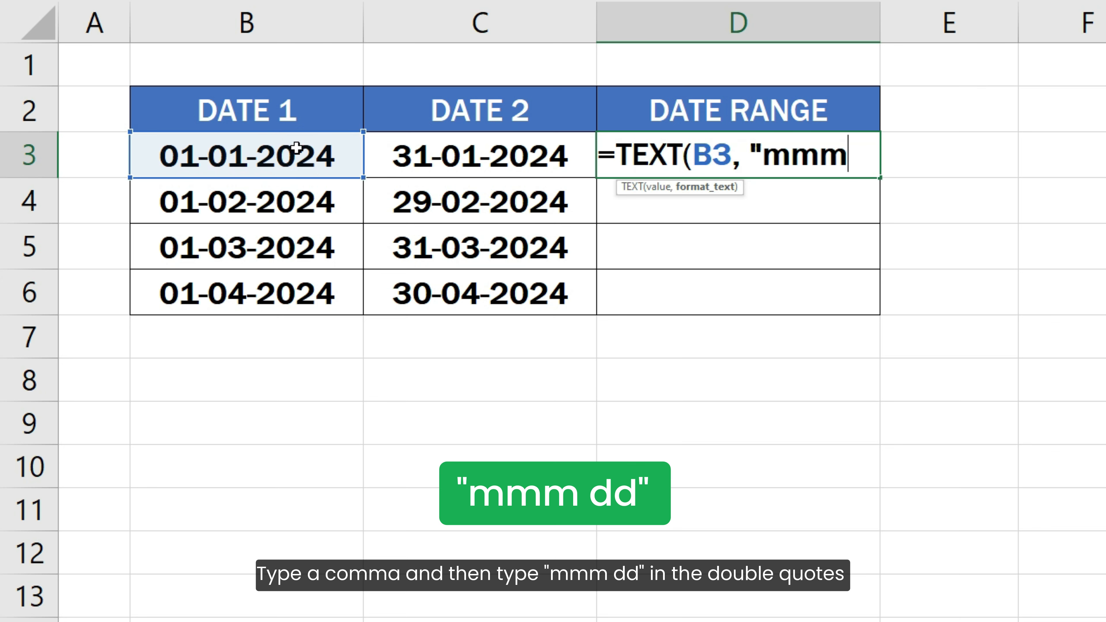
{"action": "type", "text": " dd"}
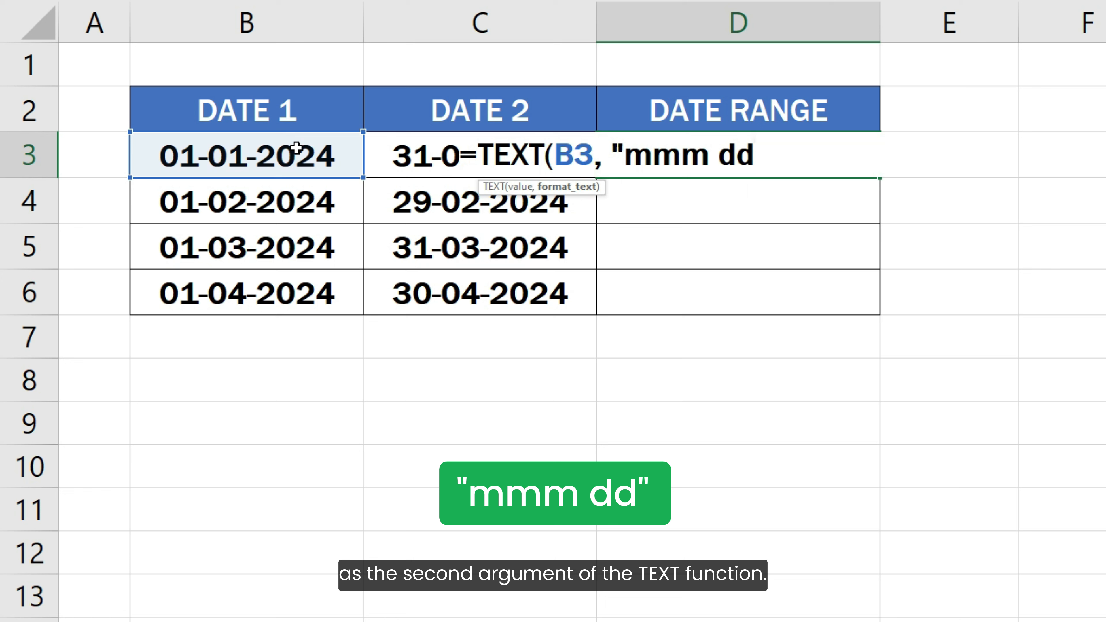
{"action": "type", "text": "\")"}
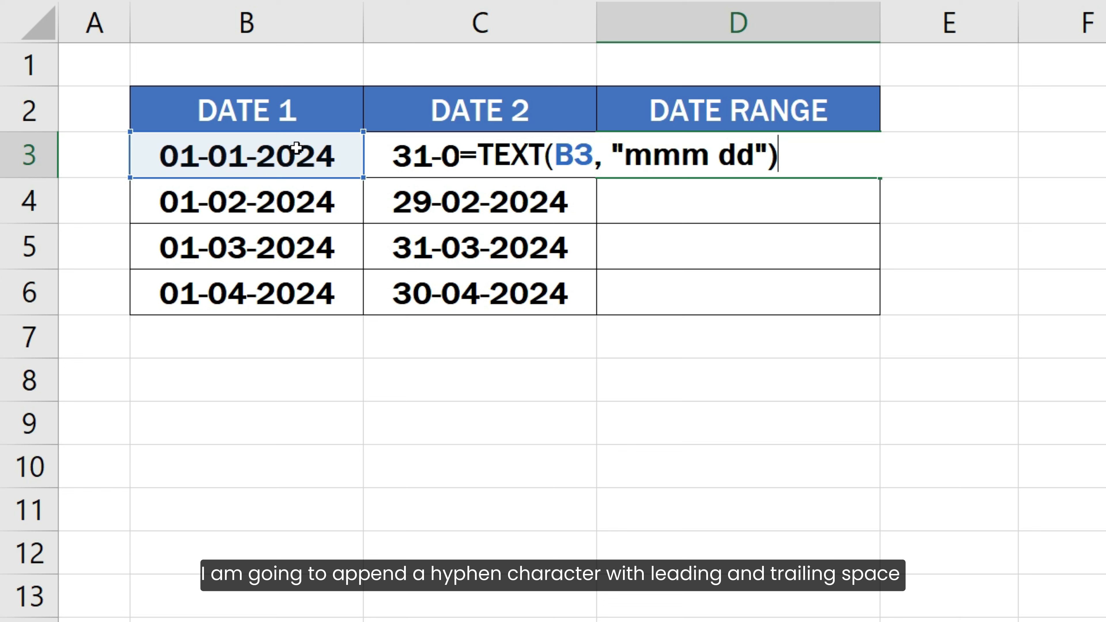
- Complete the D3 formula by appending & " - " & TEXT(C3, "mmm dd") to join the second date
{"action": "type", "text": "& \""}
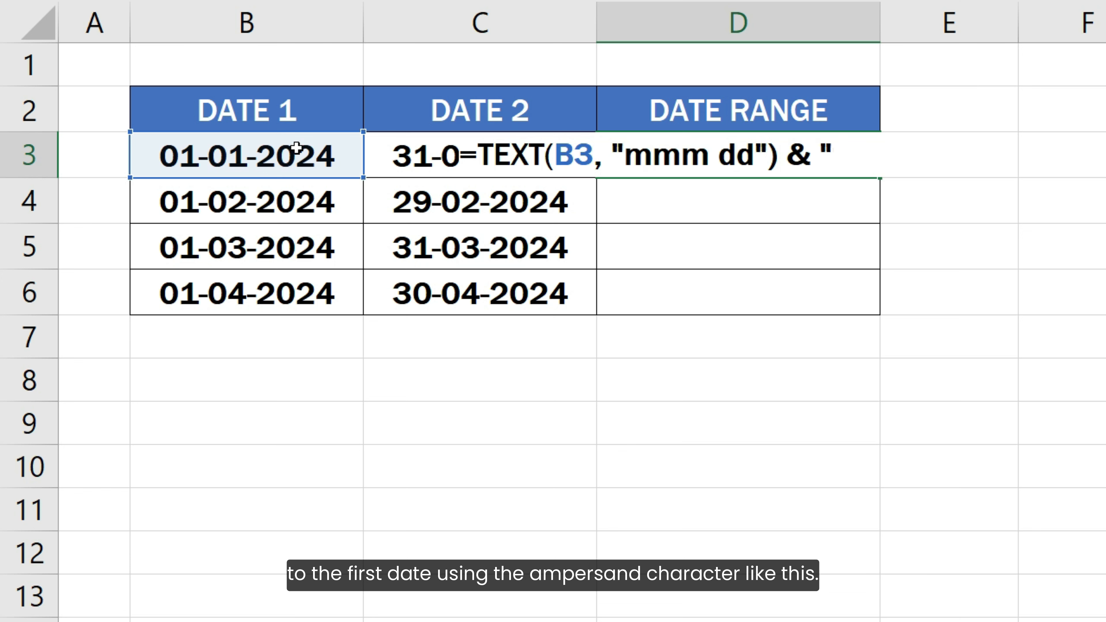
{"action": "type", "text": " - \""}
{"action": "type", "text": " &"}
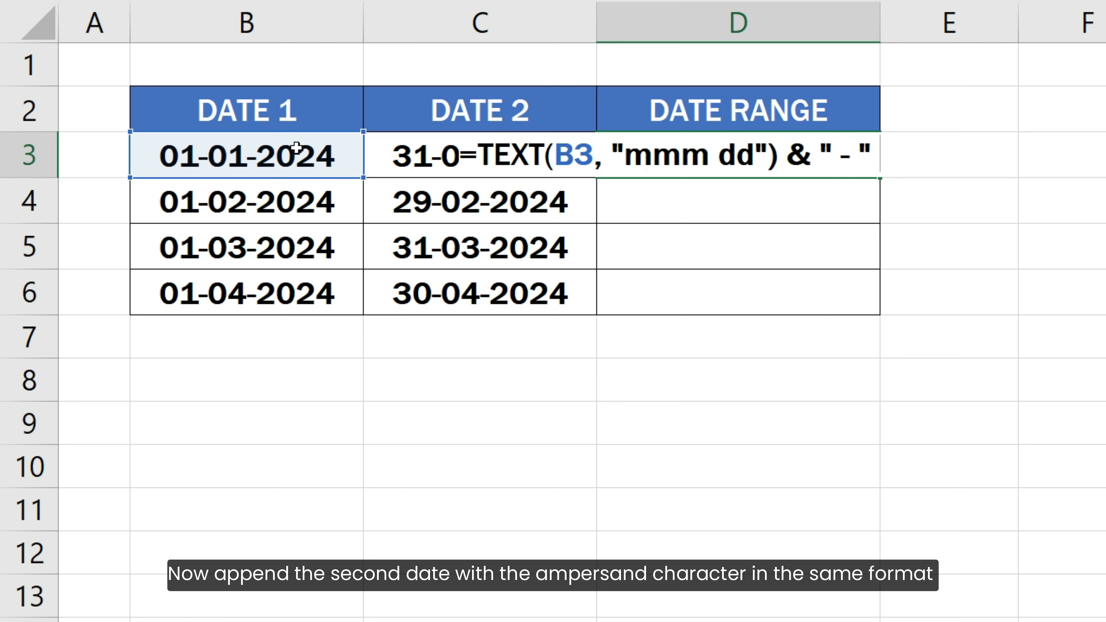
{"action": "type", "text": " TEXT"}
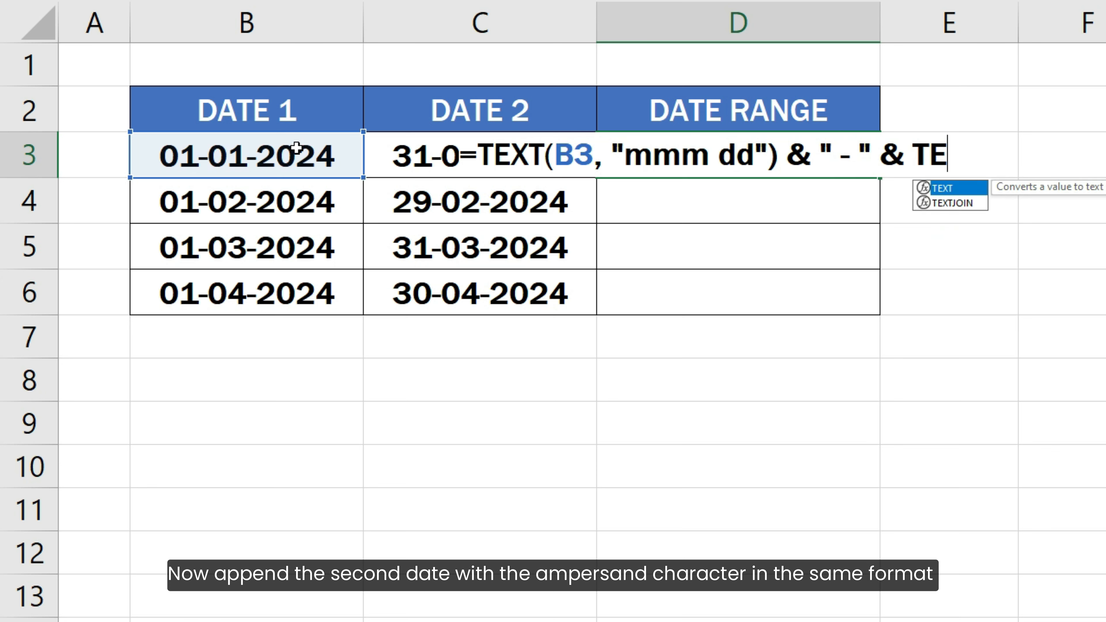
{"action": "type", "text": "("}
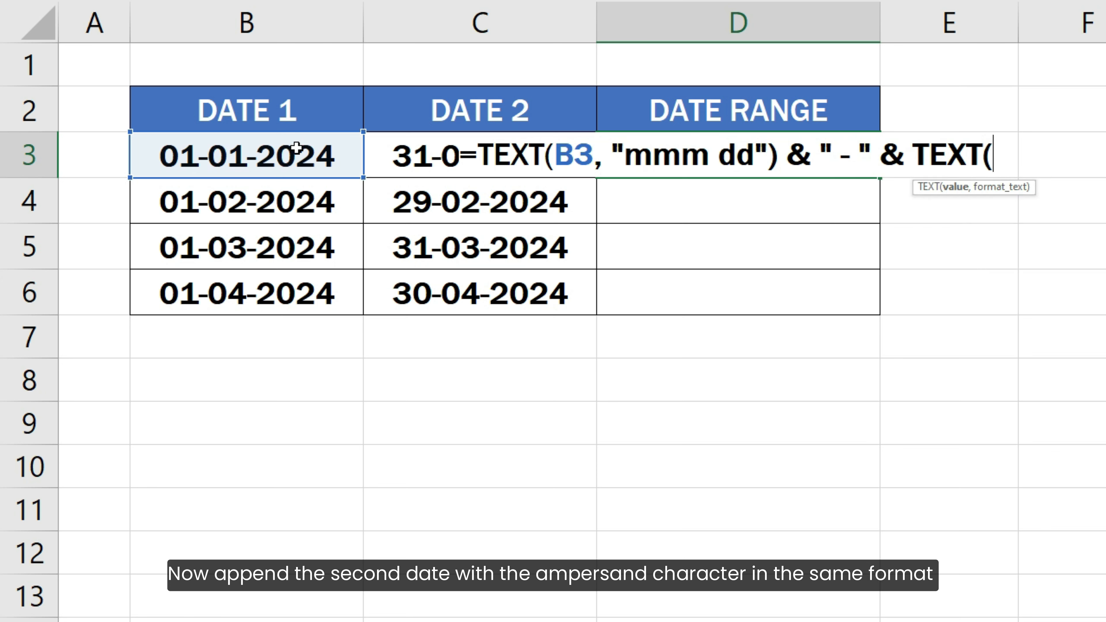
{"action": "left_click", "coordinate": [400, 152]}
{"action": "type", "text": ", \""}
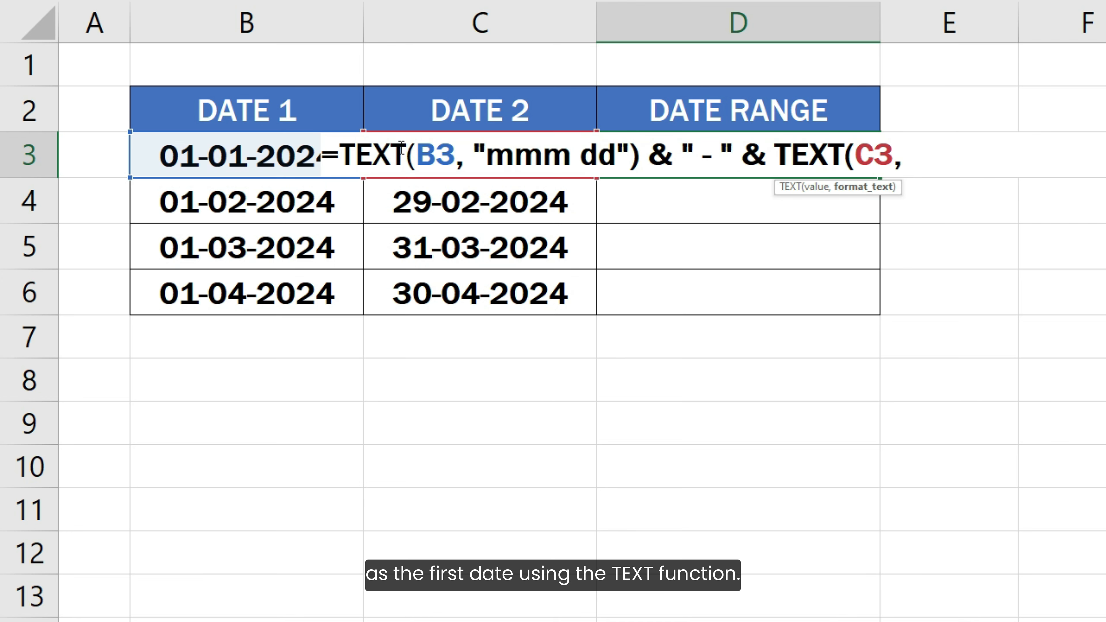
{"action": "type", "text": "mmm dd\""}
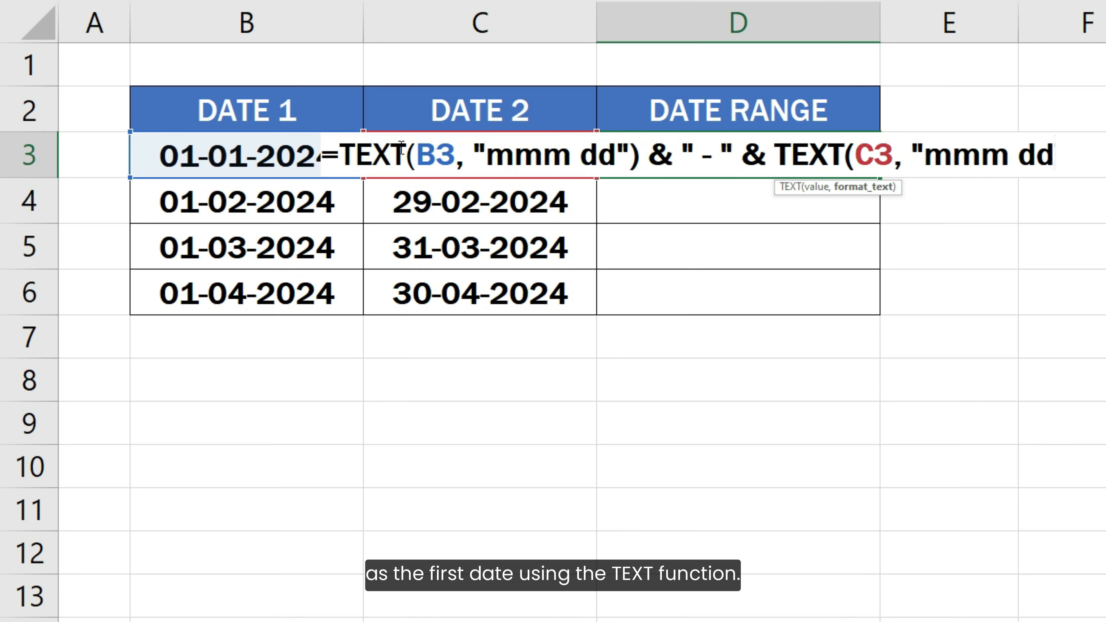
{"action": "type", "text": ")"}
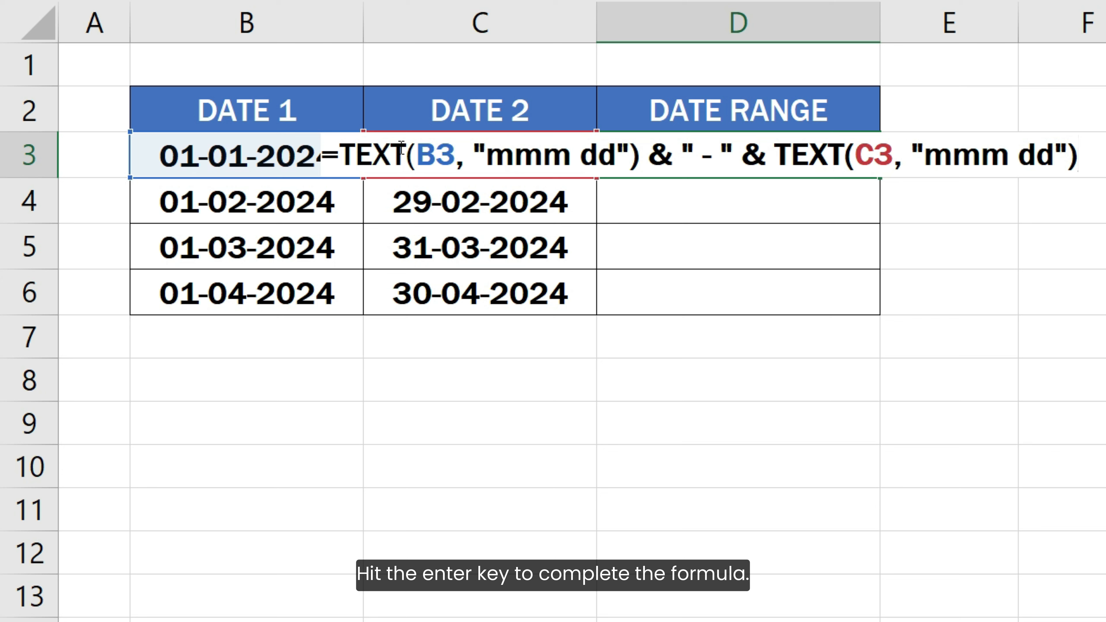
{"action": "key", "text": "Return"}
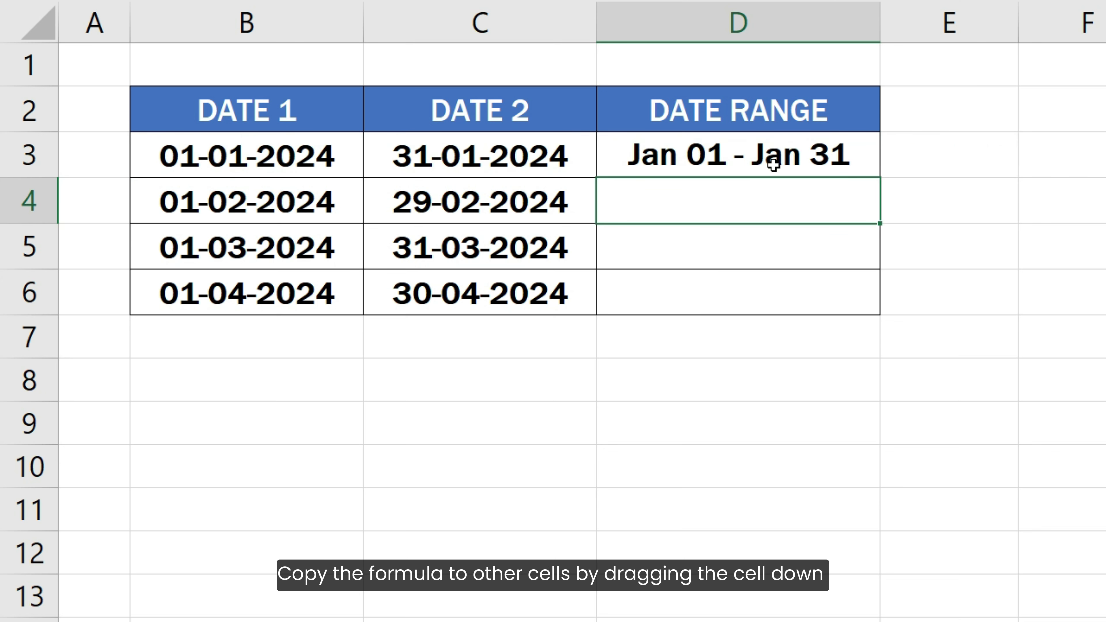
- Copy the date range formula from D3 down to D6
{"action": "left_click", "coordinate": [829, 152]}
{"action": "left_click_drag", "start_coordinate": [877, 176], "coordinate": [887, 304]}
{"action": "left_click", "coordinate": [906, 299]}
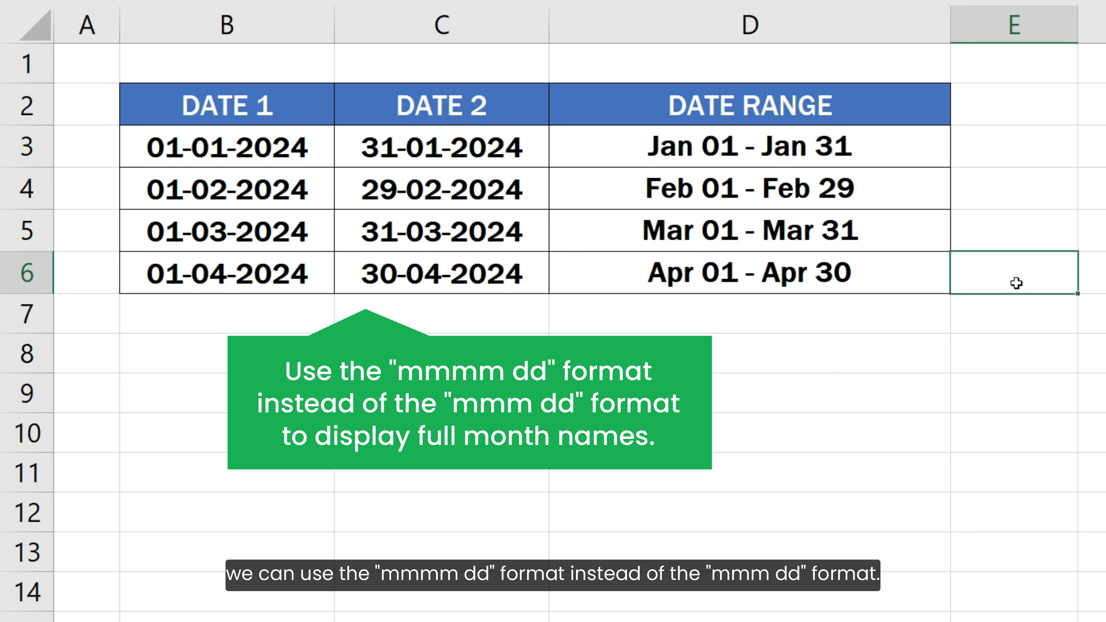
- Change the format in both TEXT functions of the D3 formula to "mmmm dd" for full month names
{"action": "left_click", "coordinate": [876, 146]}
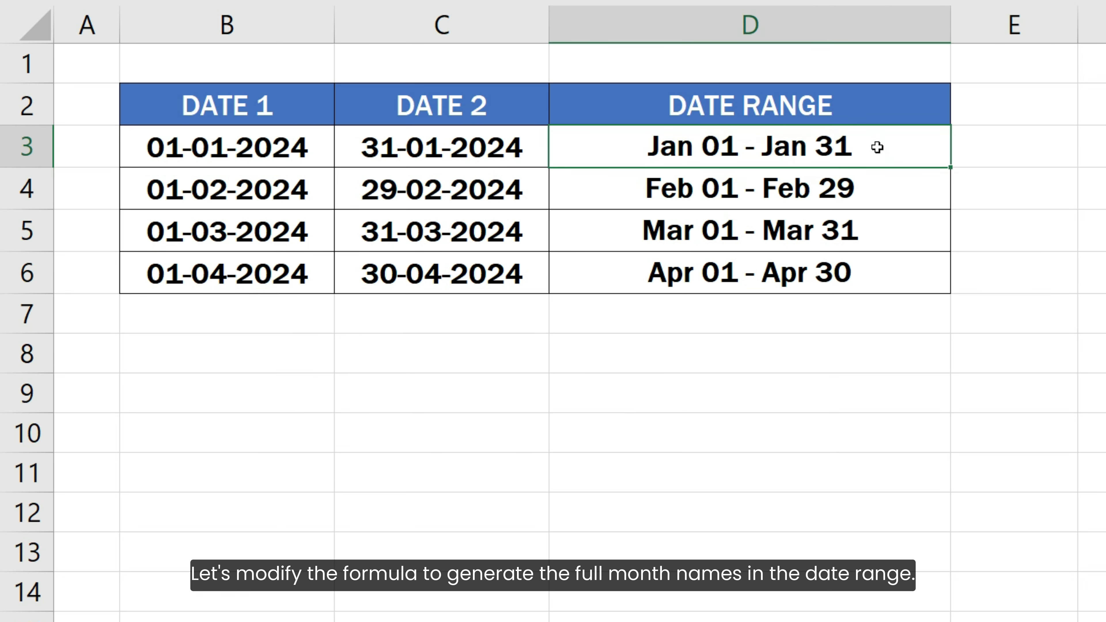
{"action": "key", "text": "F2"}
{"action": "left_click", "coordinate": [570, 151]}
{"action": "type", "text": "m"}
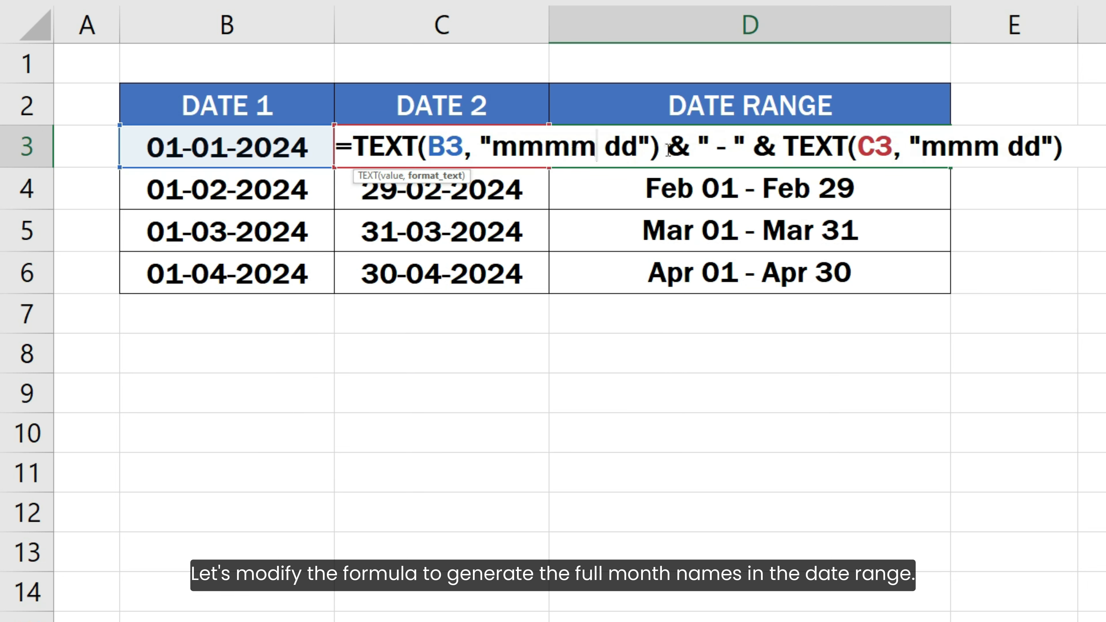
{"action": "left_click", "coordinate": [997, 146]}
{"action": "type", "text": "m"}
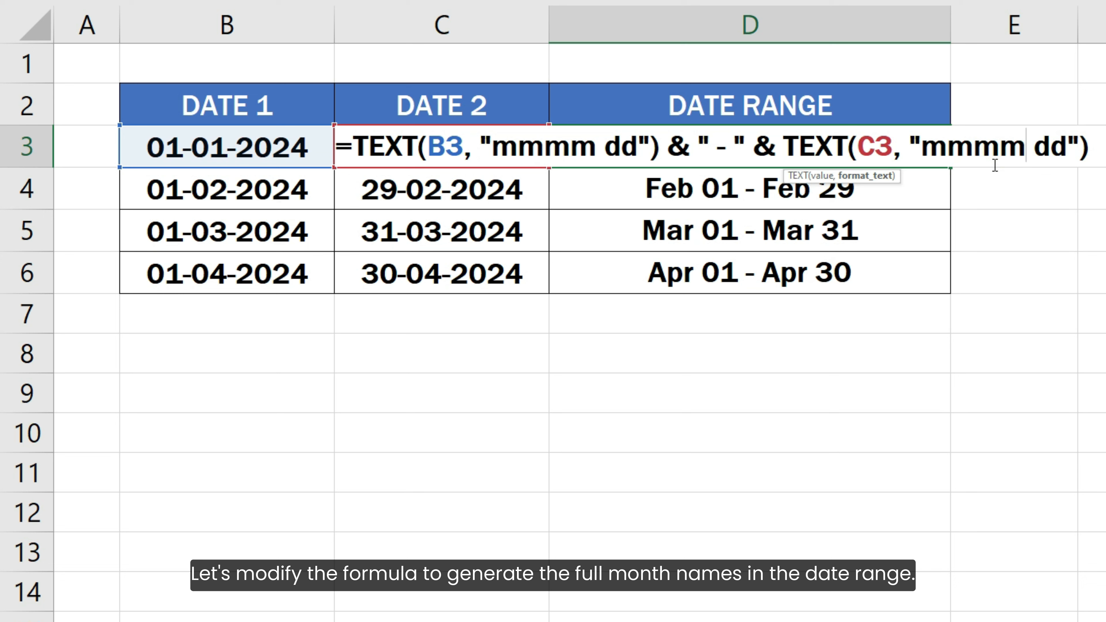
{"action": "key", "text": "Return"}
- Fill the full-month-name formula from D3 down through D6
{"action": "left_click", "coordinate": [939, 159]}
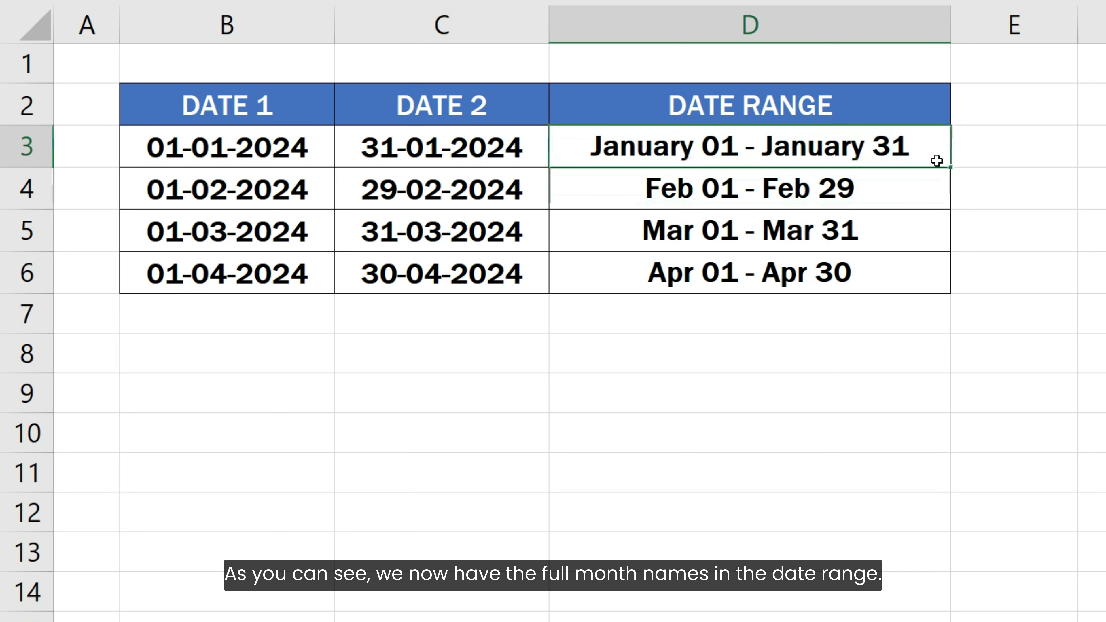
{"action": "left_click_drag", "start_coordinate": [949, 168], "coordinate": [947, 292]}
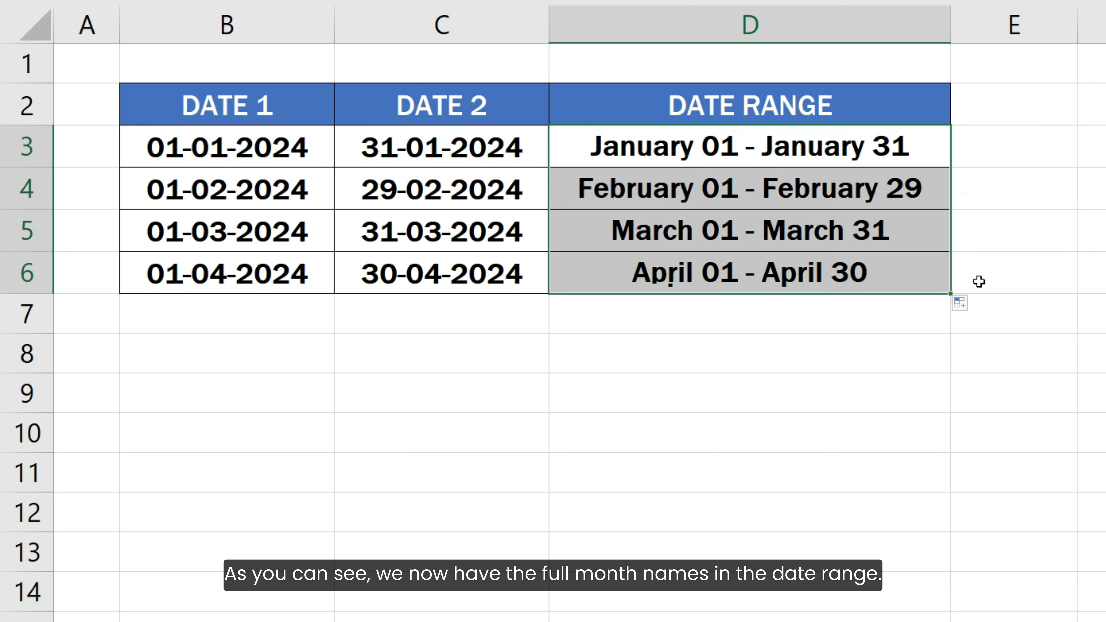
{"action": "left_click", "coordinate": [980, 280]}
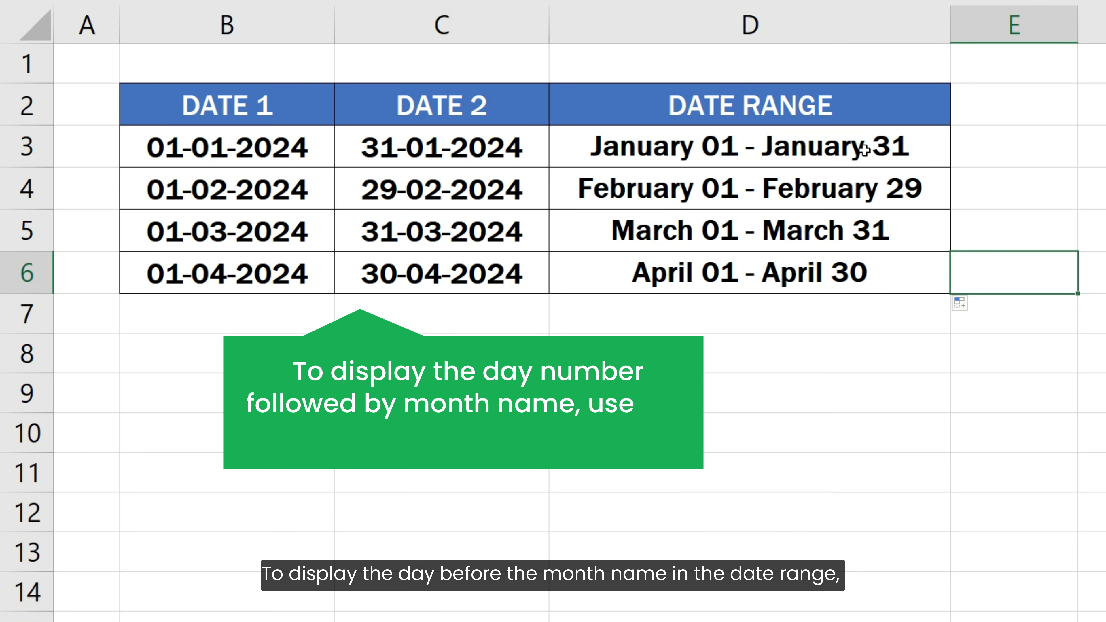
- Replace the format in both TEXT functions of the D3 formula with "dd mmm" to put the day before the month
{"action": "left_click", "coordinate": [857, 144]}
{"action": "key", "text": "F2"}
{"action": "left_click_drag", "start_coordinate": [491, 147], "coordinate": [638, 150]}
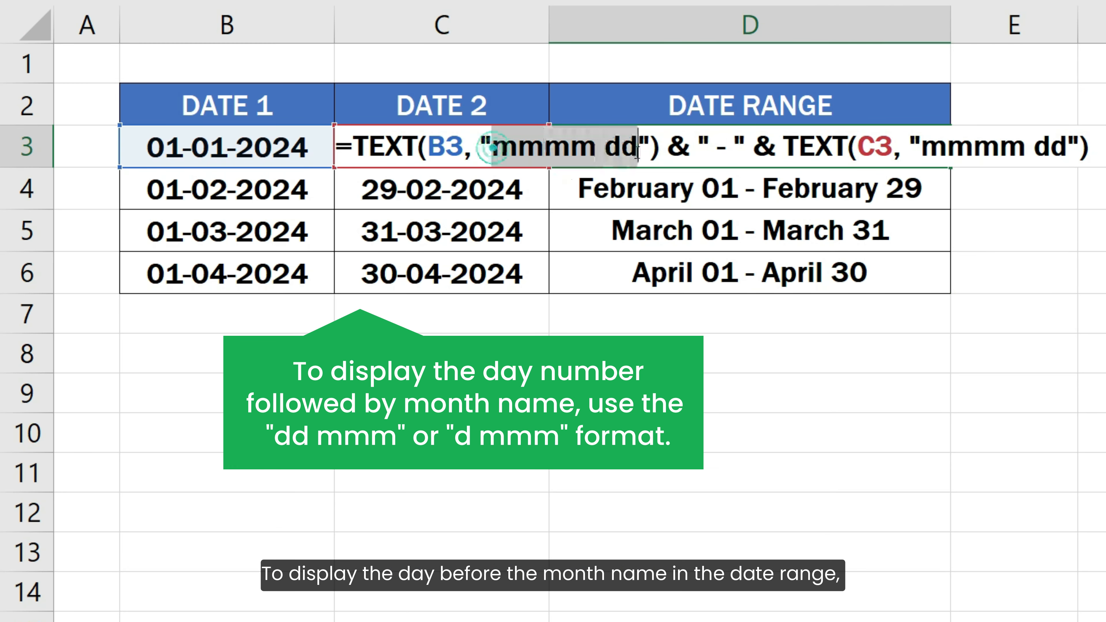
{"action": "type", "text": "dd mmm"}
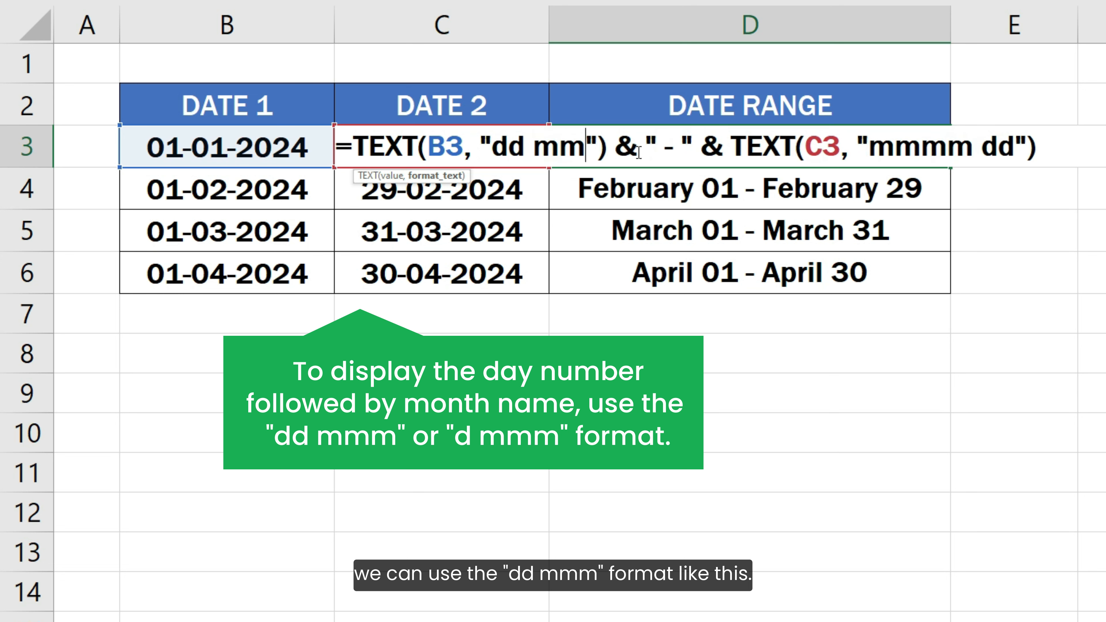
{"action": "left_click_drag", "start_coordinate": [900, 151], "coordinate": [1049, 150]}
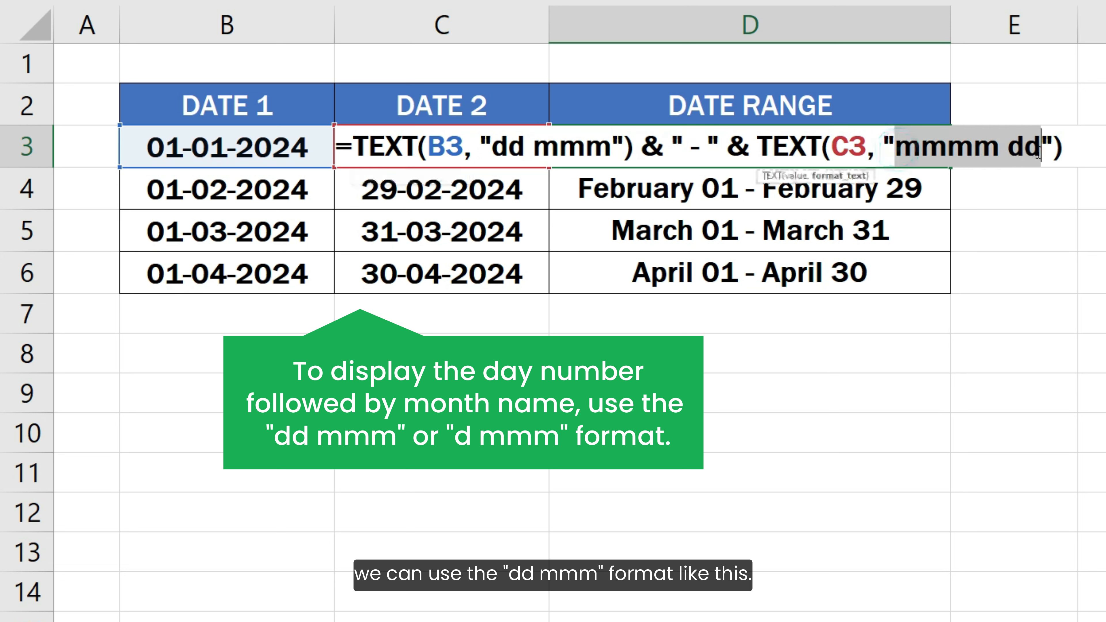
{"action": "type", "text": "dd mmm"}
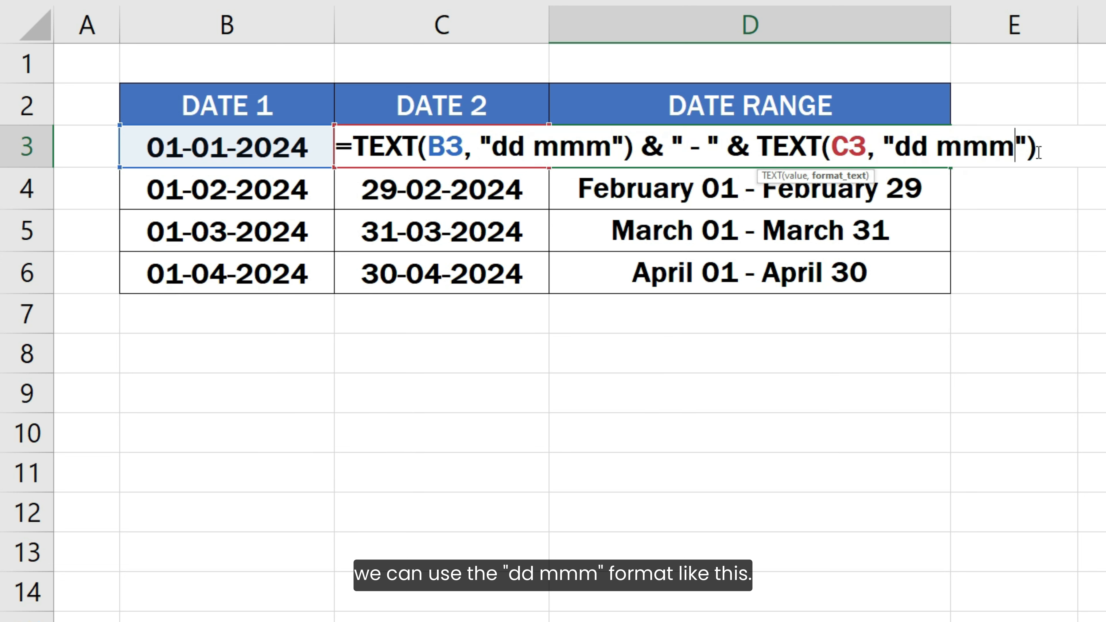
{"action": "key", "text": "Return"}
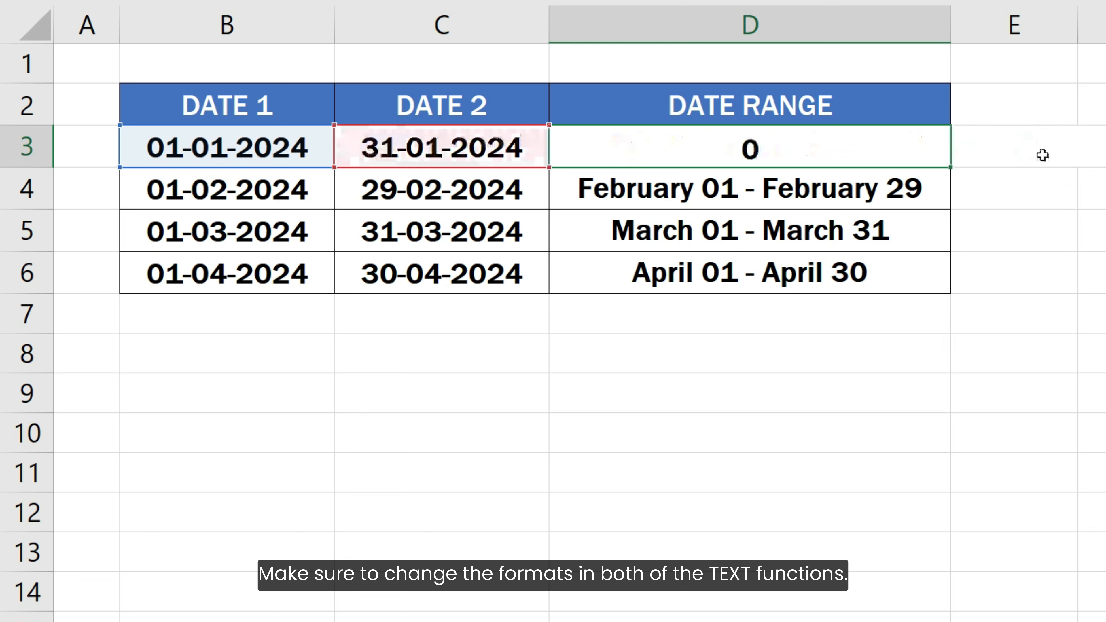
- Fill the "dd mmm" date range formula from D3 down through D6
{"action": "left_click", "coordinate": [932, 151]}
{"action": "left_click_drag", "start_coordinate": [950, 166], "coordinate": [948, 291]}
{"action": "left_click", "coordinate": [979, 281]}
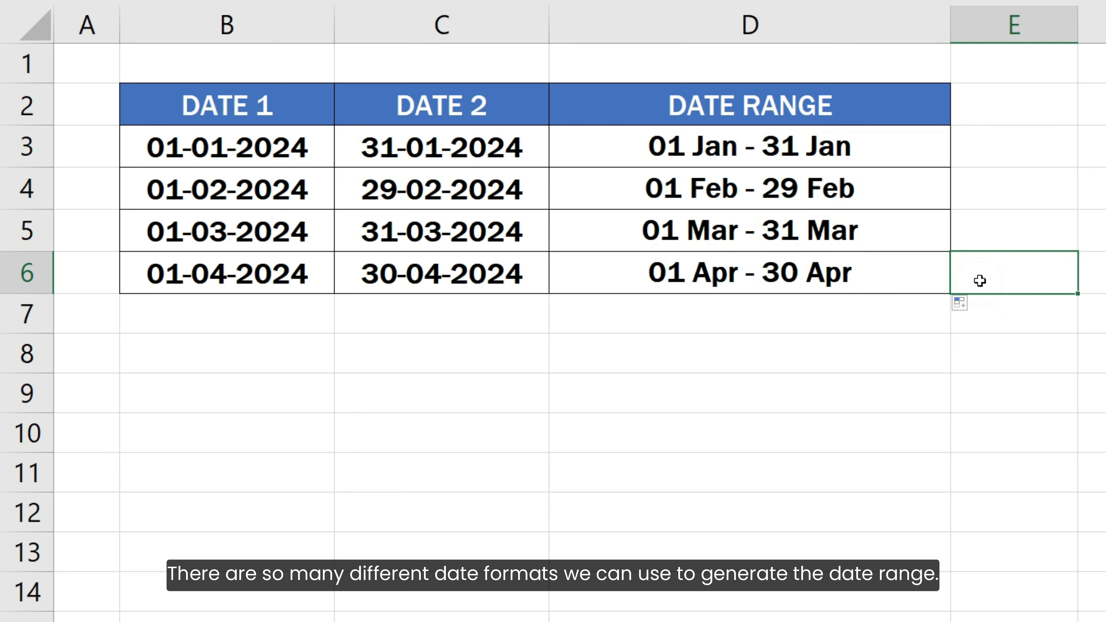